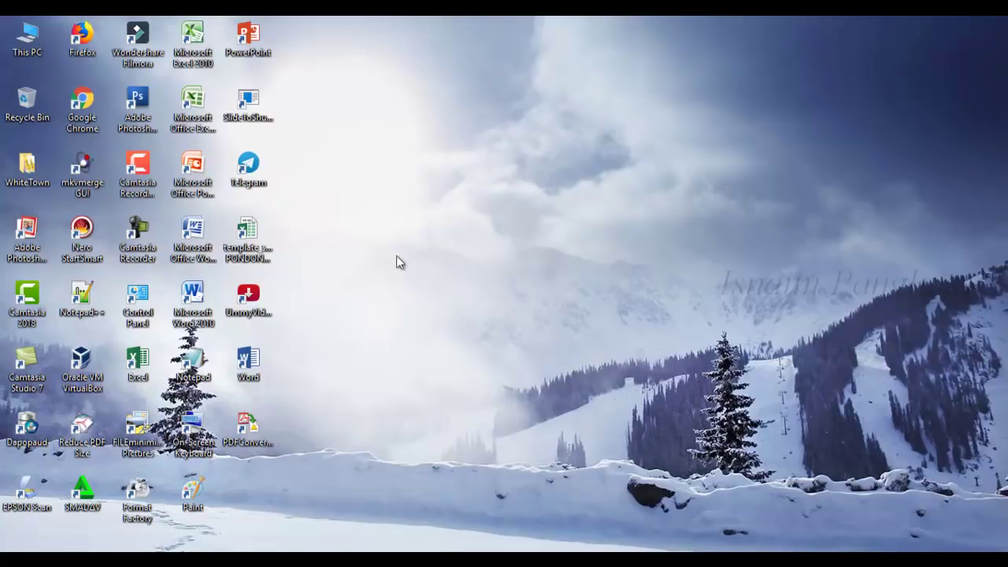
# - Refresh the desktop twice from its right-click menu
pyautogui.rightClick(390, 218)
pyautogui.click(429, 262)
pyautogui.rightClick(376, 200)
pyautogui.click(436, 246)
# - In File Explorer's Pictures folder, open the nunung [1] document in Word
pyautogui.press('super+e')
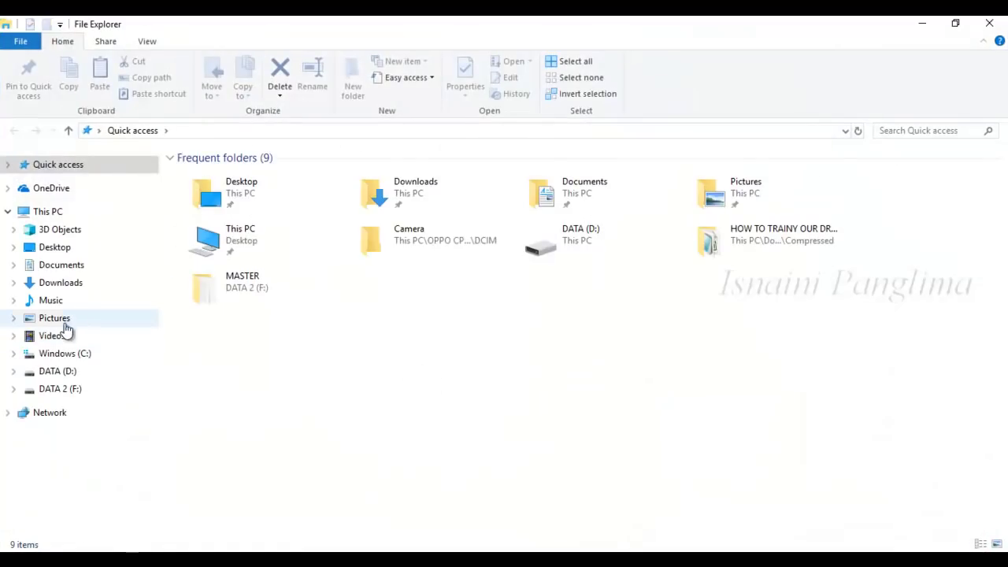
pyautogui.click(54, 318)
pyautogui.click(492, 266)
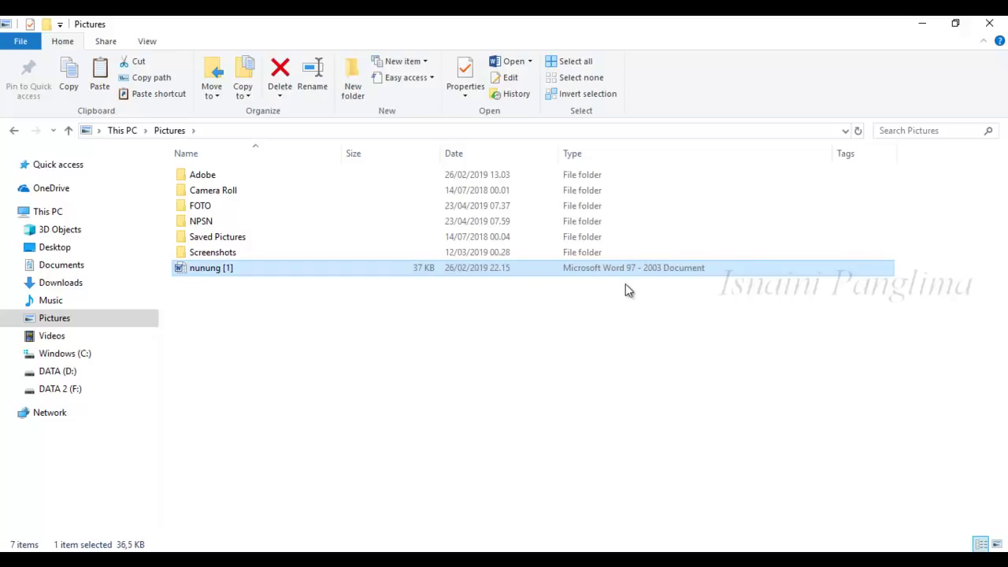
pyautogui.doubleClick(214, 268)
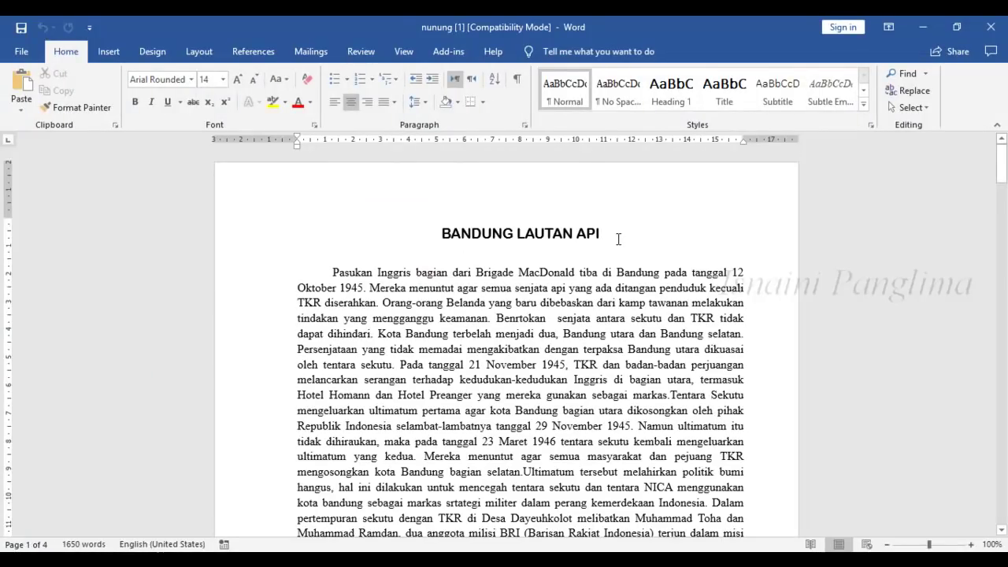
# - Look over the File Info and Save As pages, then return to the unchanged document
pyautogui.click(21, 51)
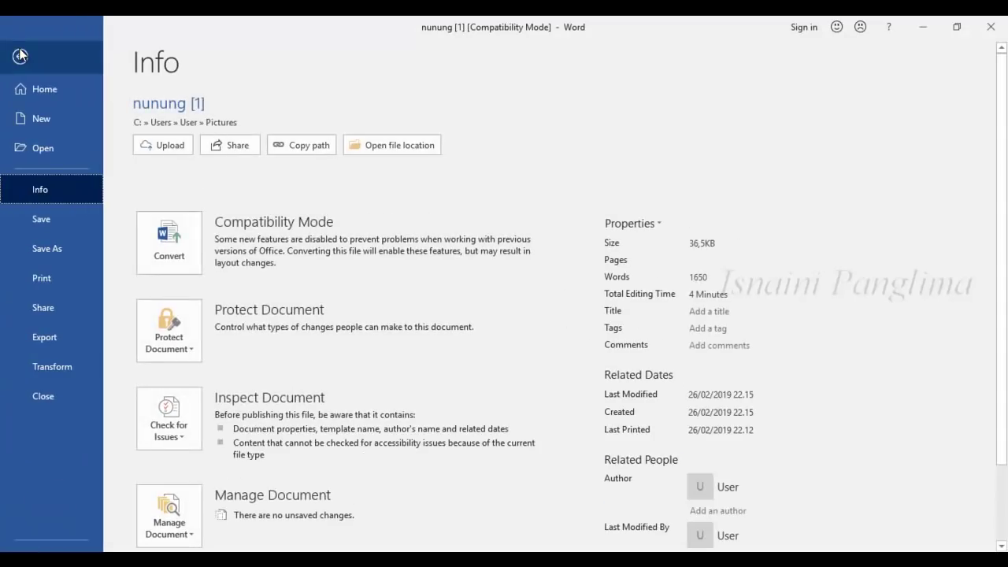
pyautogui.click(21, 53)
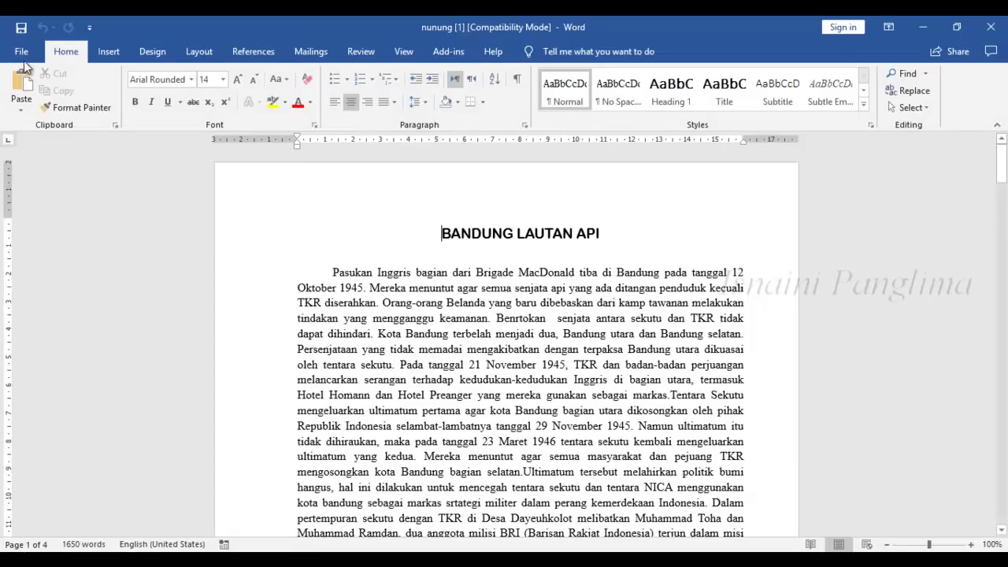
pyautogui.click(24, 58)
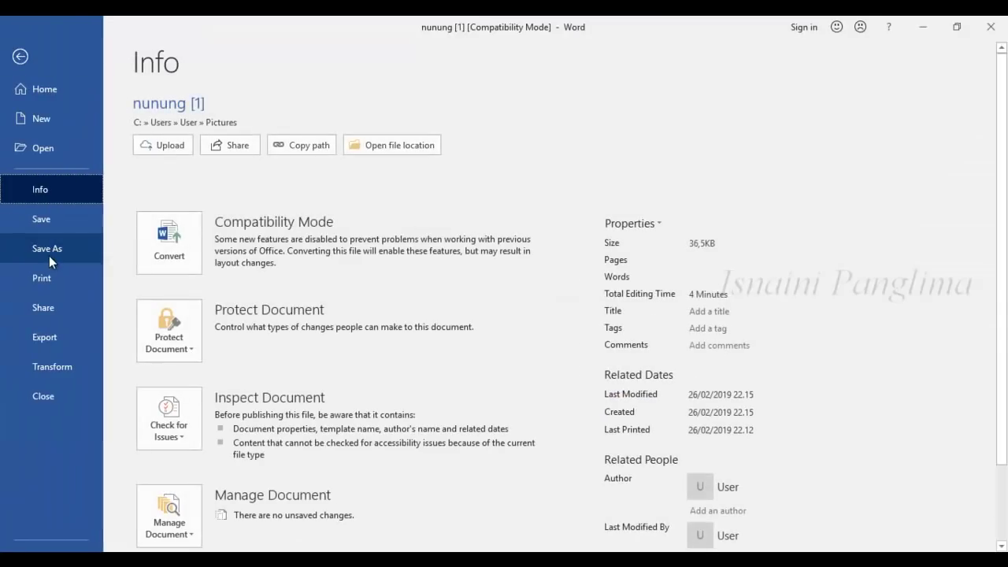
pyautogui.click(51, 253)
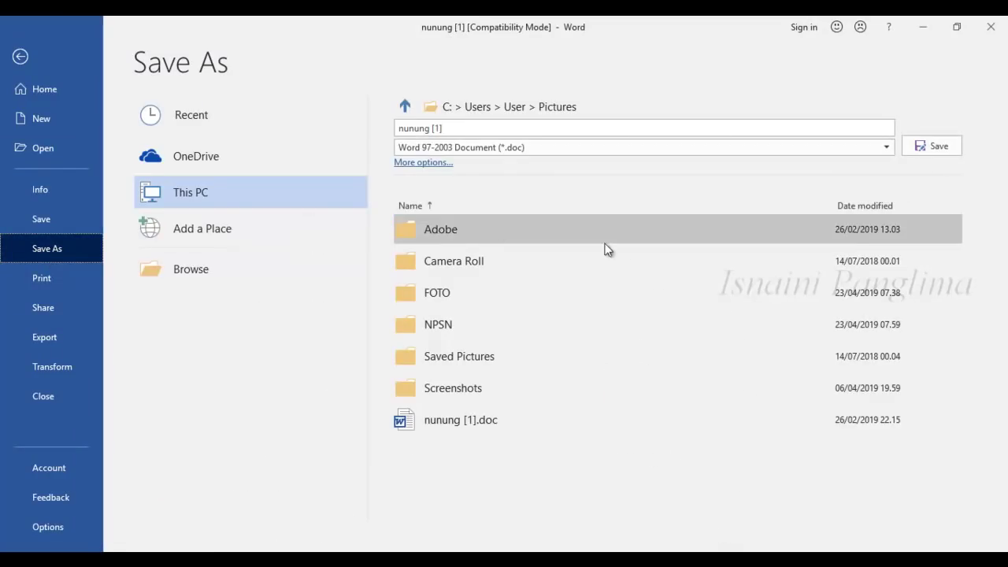
pyautogui.press('Escape')
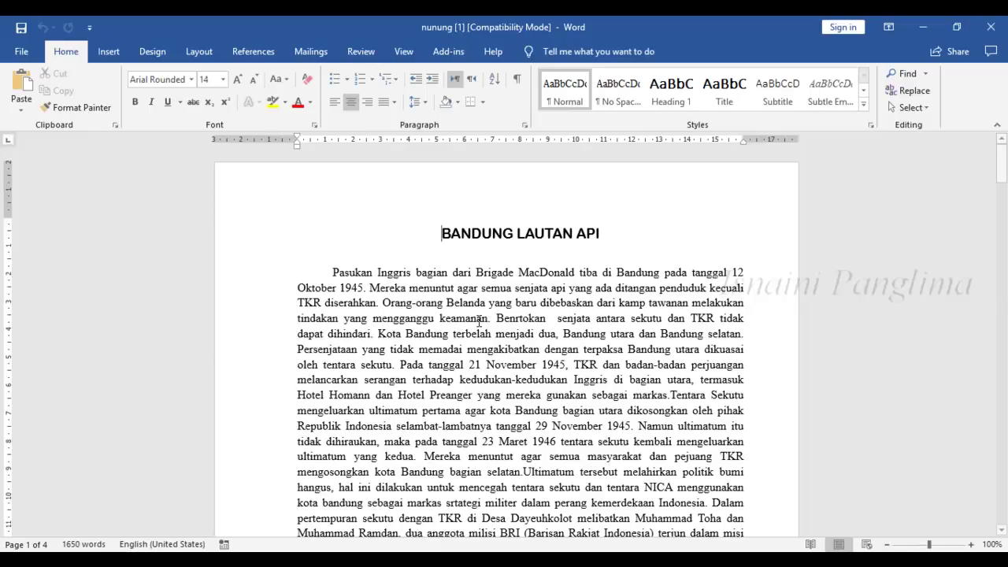
# - Save a copy named 'nunung' in Pictures with Save as type Rich Text Format
pyautogui.press('F12')
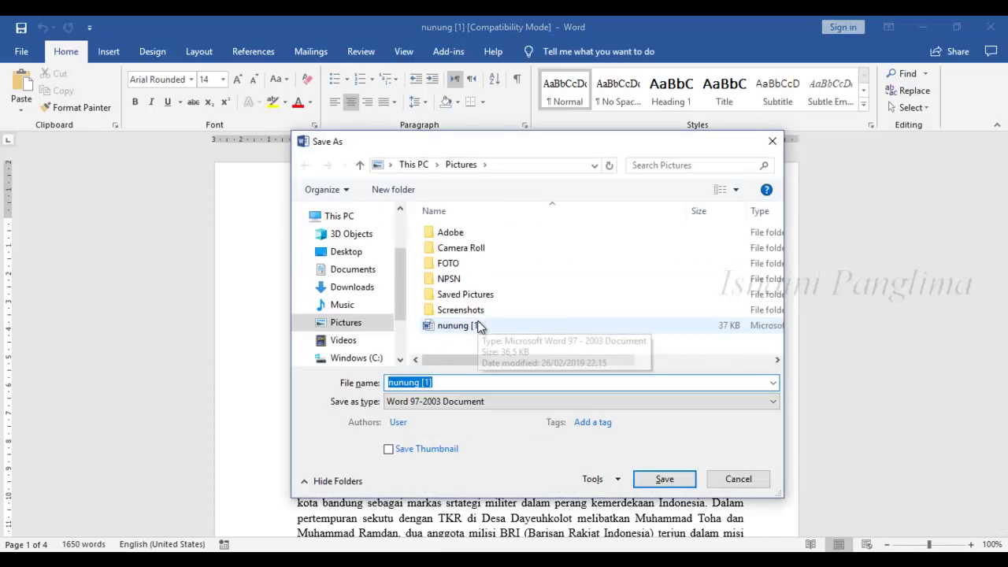
pyautogui.moveTo(471, 139); pyautogui.dragTo(417, 121)
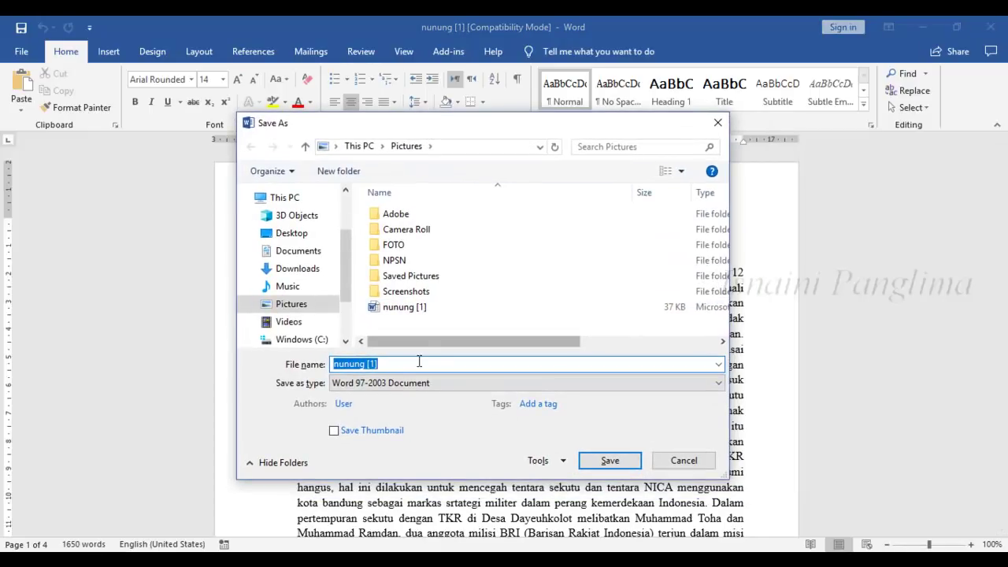
pyautogui.click(348, 364)
pyautogui.press('BackSpace')
pyautogui.press('BackSpace')
pyautogui.press('BackSpace')
pyautogui.press('BackSpace')
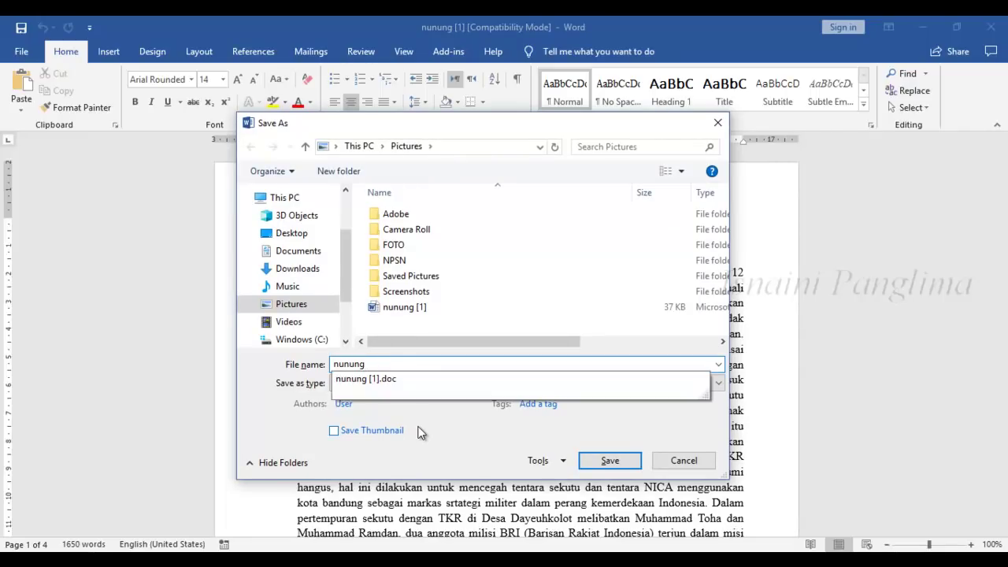
pyautogui.click(326, 402)
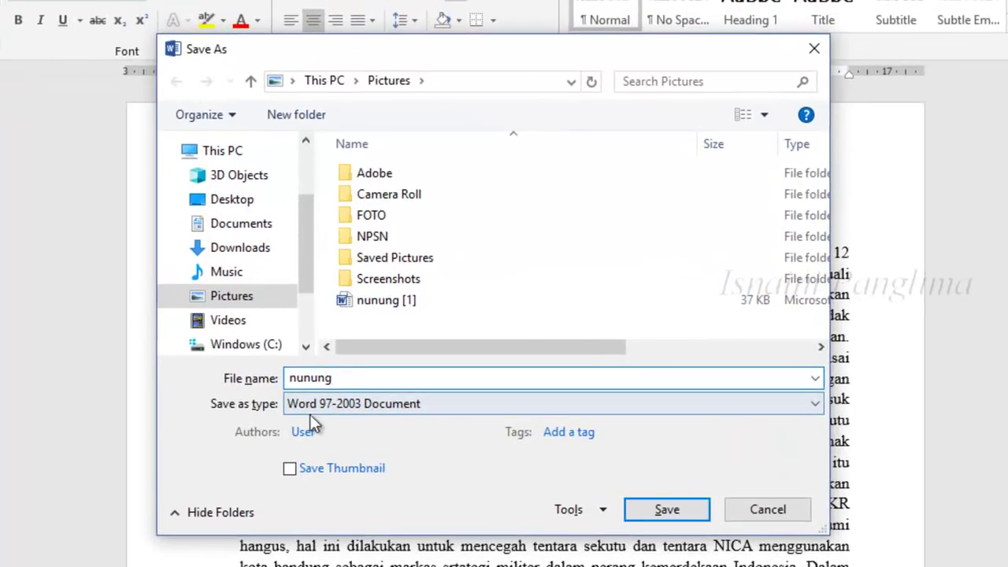
pyautogui.click(439, 406)
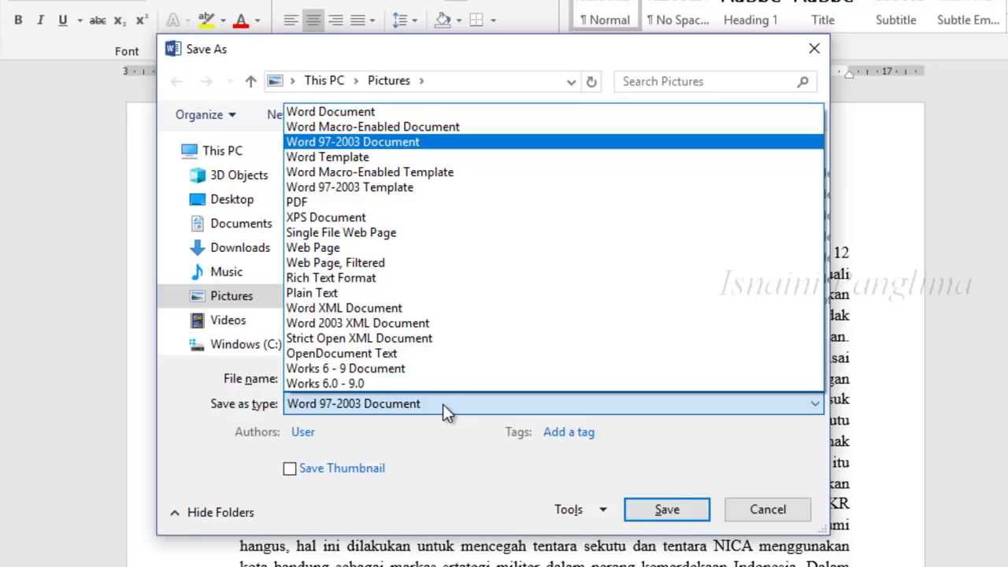
pyautogui.click(341, 279)
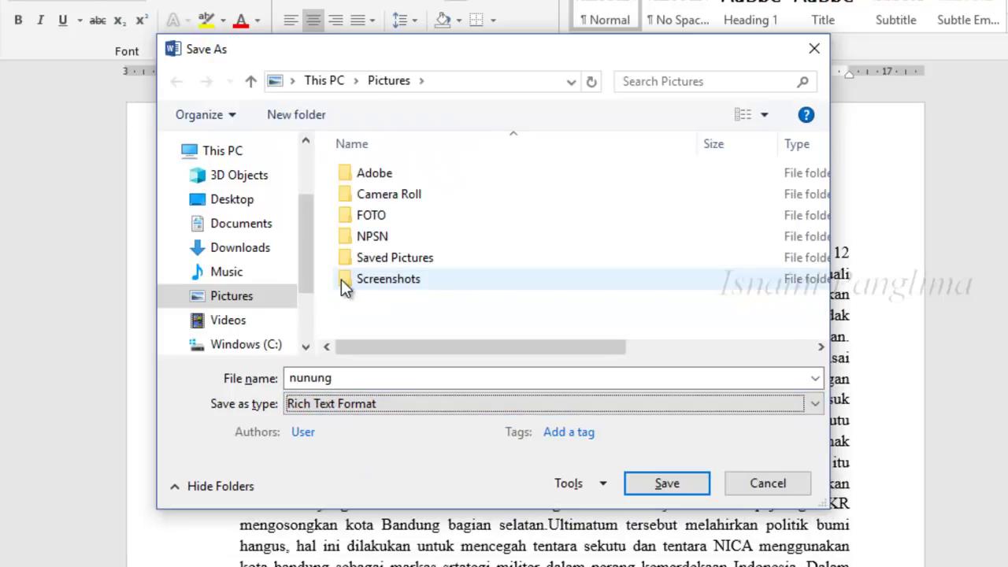
pyautogui.click(666, 484)
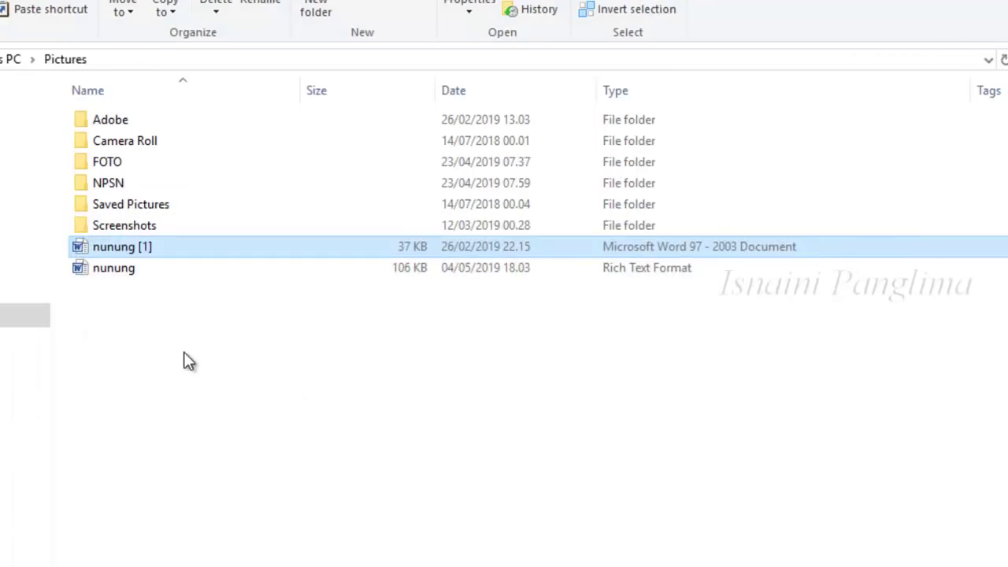
# - Refresh the Pictures folder until the 106 KB nunung RTF file appears
pyautogui.rightClick(144, 318)
pyautogui.click(189, 399)
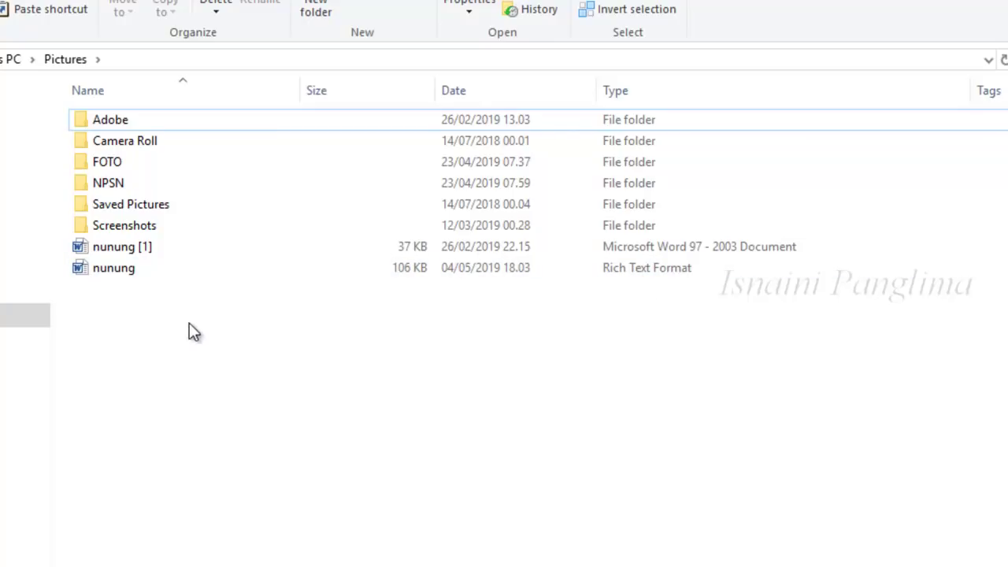
pyautogui.rightClick(172, 335)
pyautogui.click(219, 415)
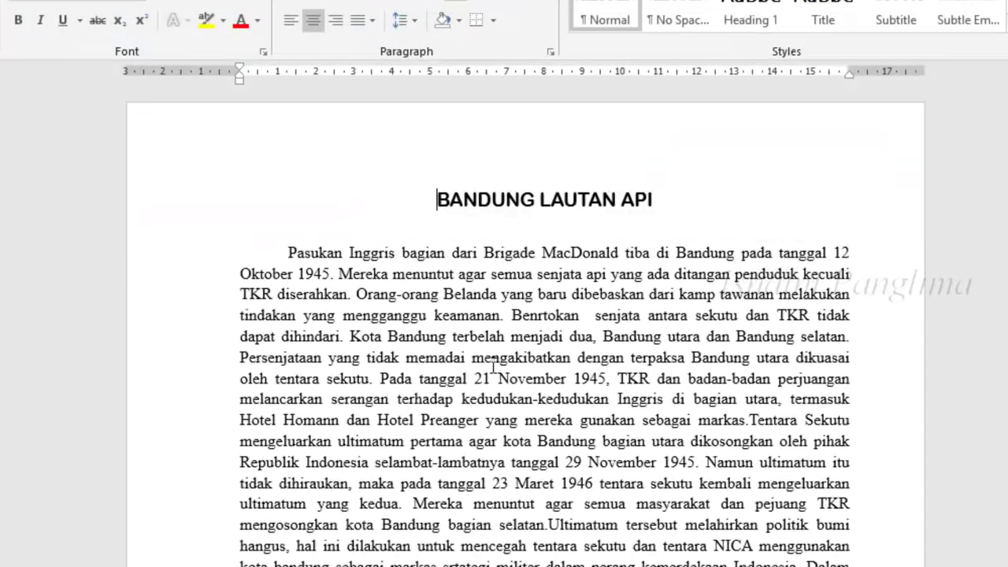
# - Create a new blank document and start saving it to the Documents folder
pyautogui.hotkey('ctrl', 'n')
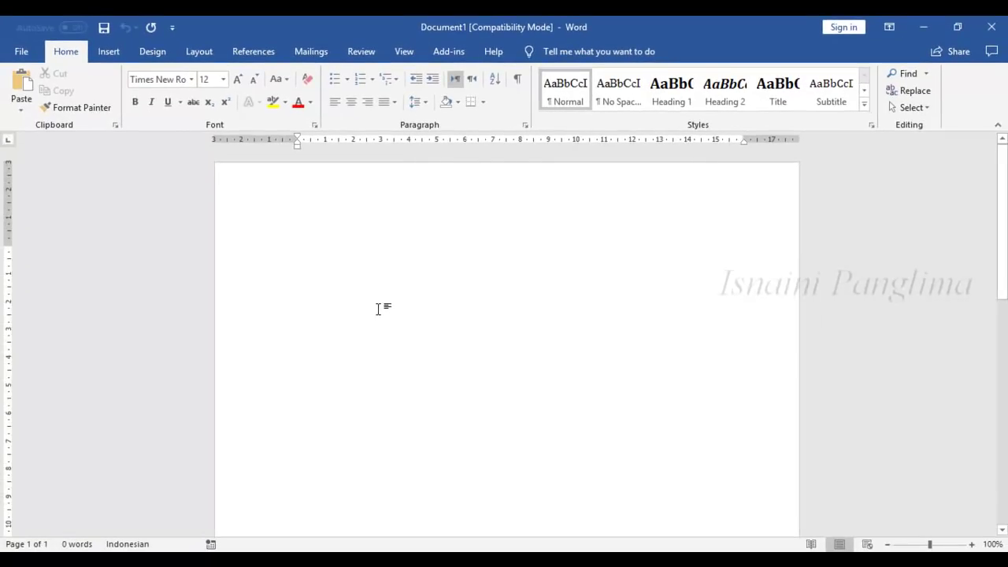
pyautogui.hotkey('ctrl', 's')
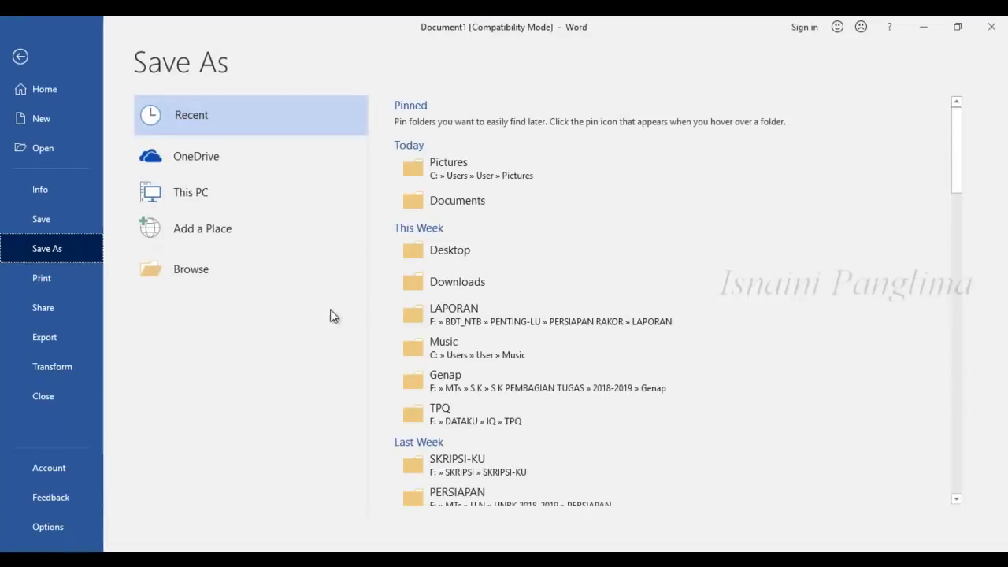
pyautogui.click(214, 114)
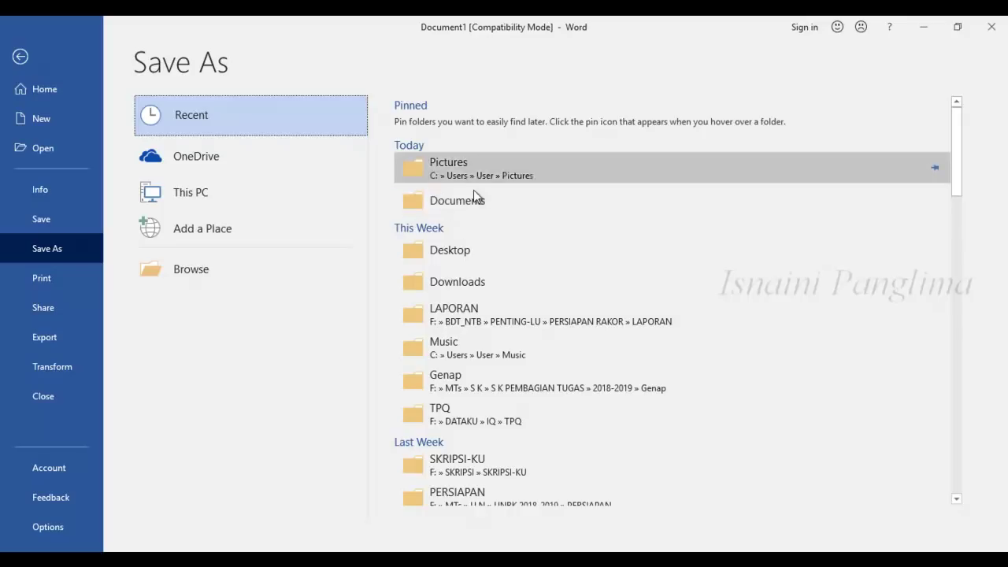
pyautogui.click(460, 206)
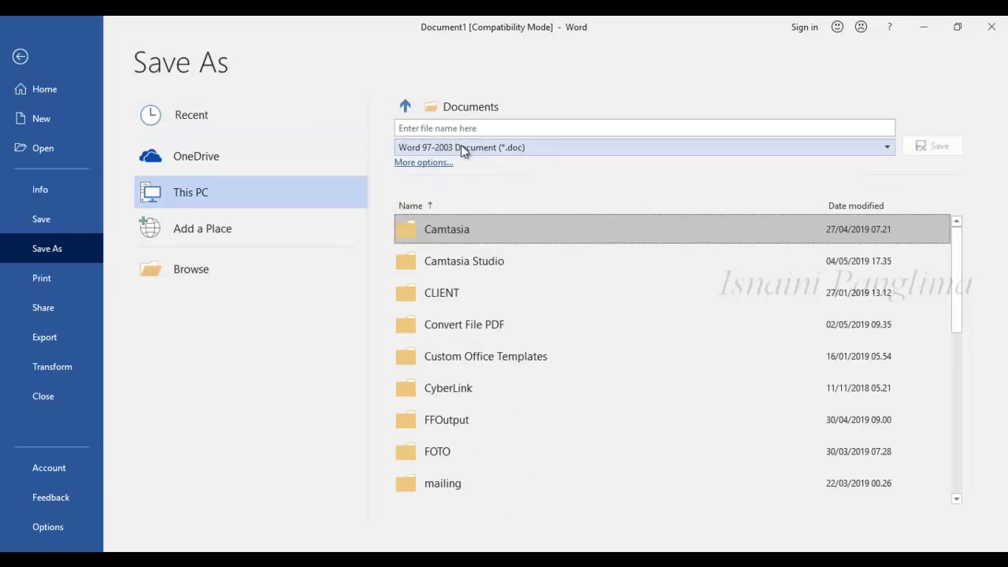
# - Choose Rich Text Format (*.rtf) as the type, then cancel without saving
pyautogui.click(479, 150)
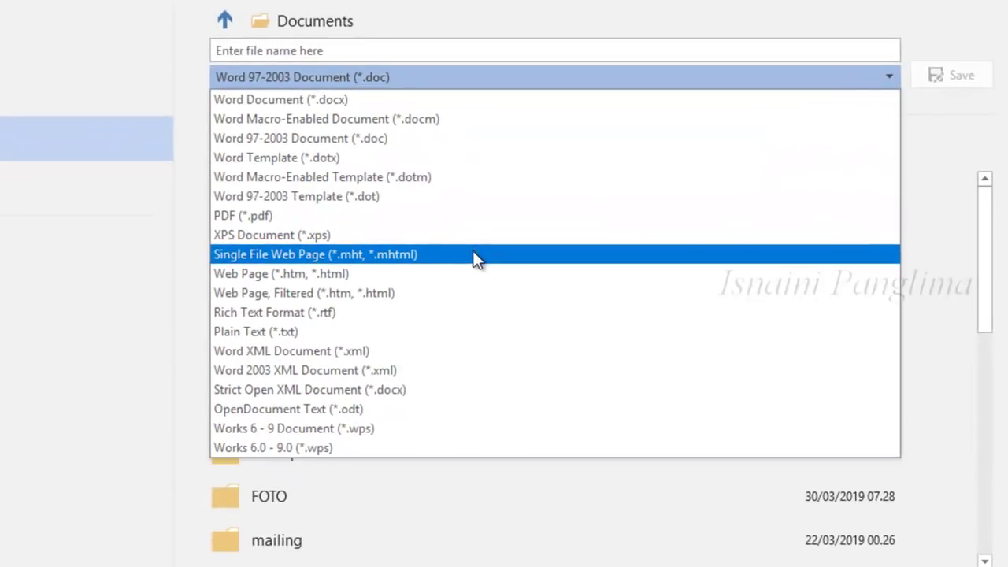
pyautogui.click(305, 318)
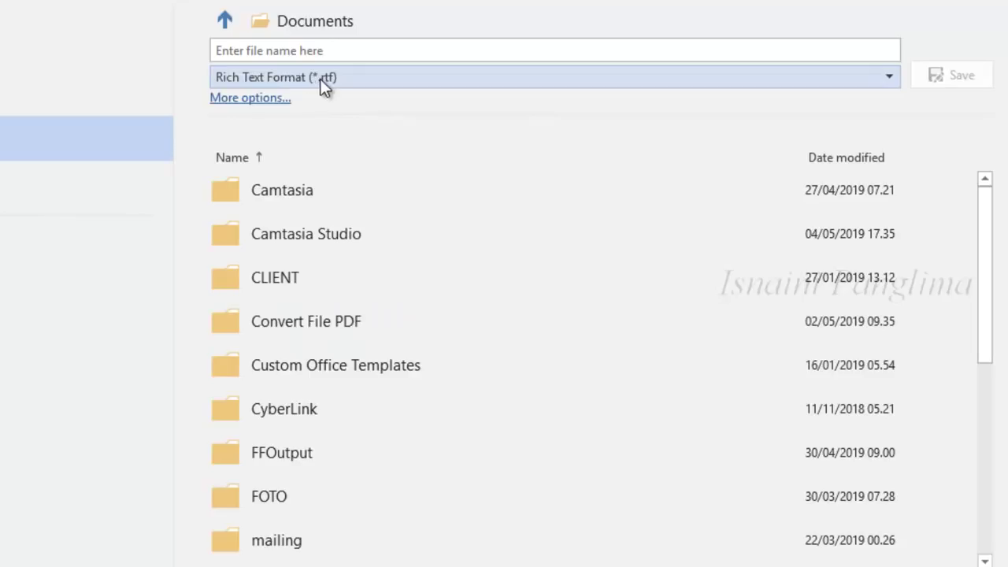
pyautogui.click(332, 47)
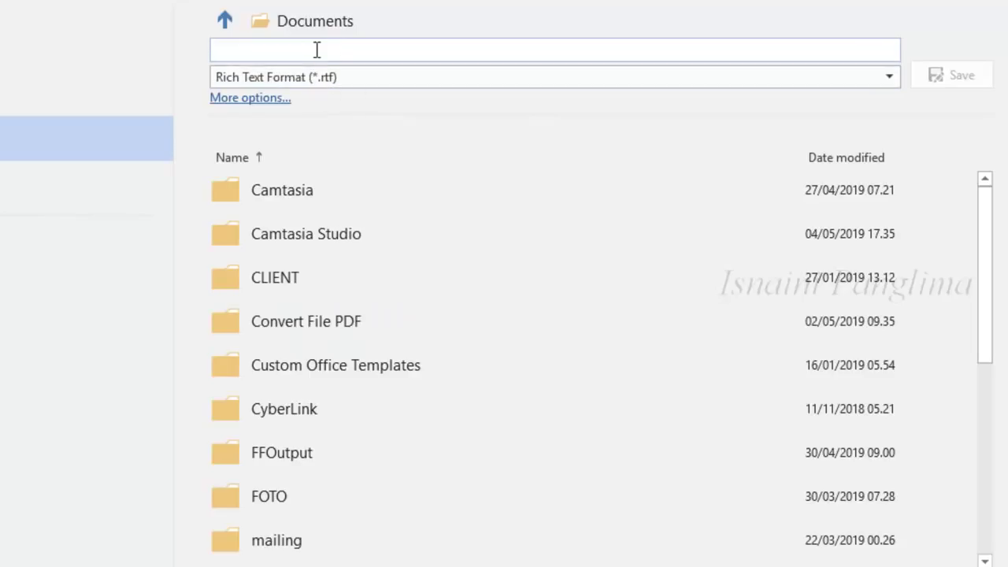
pyautogui.press('Escape')
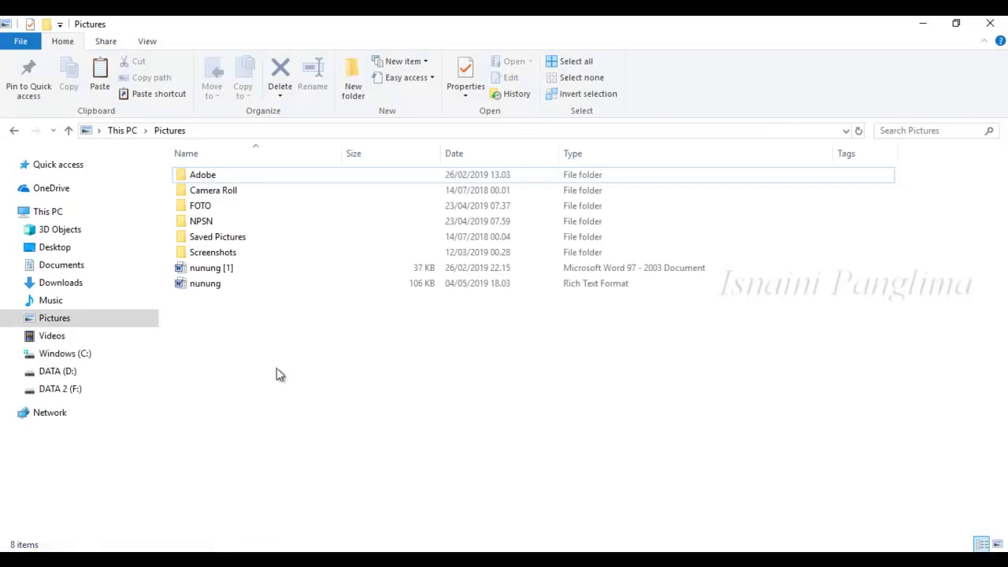
pyautogui.click(727, 323)
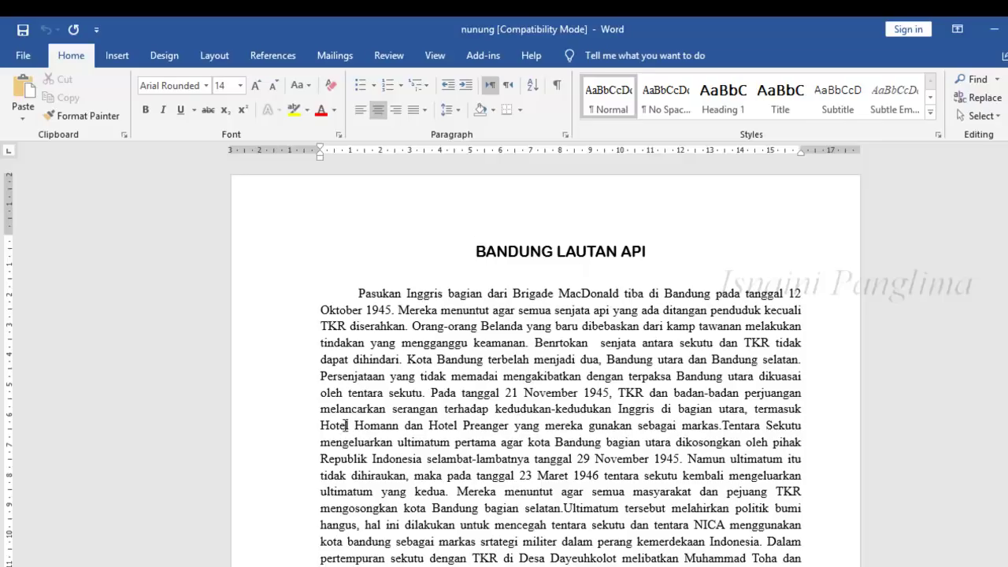
pyautogui.click(357, 293)
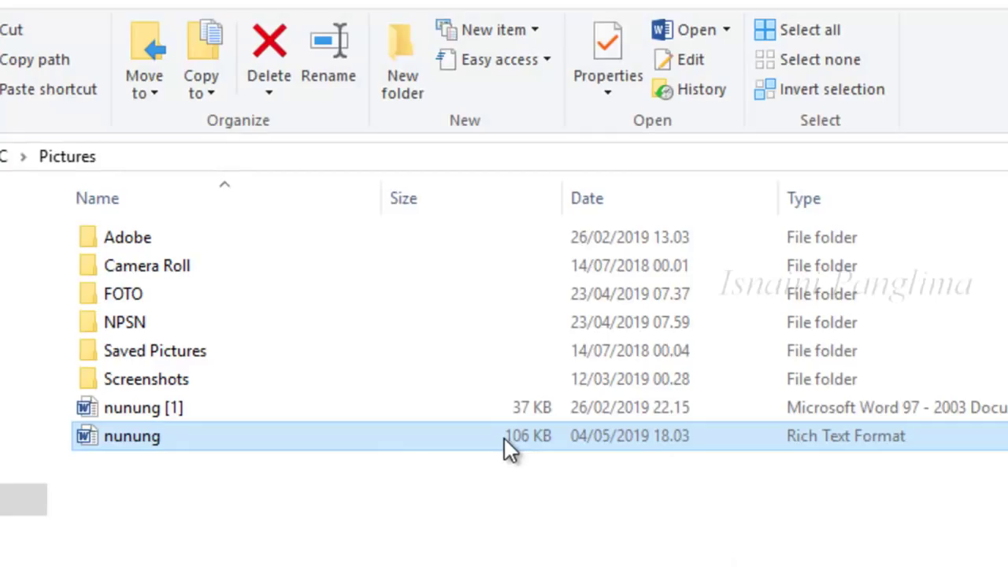
pyautogui.click(435, 407)
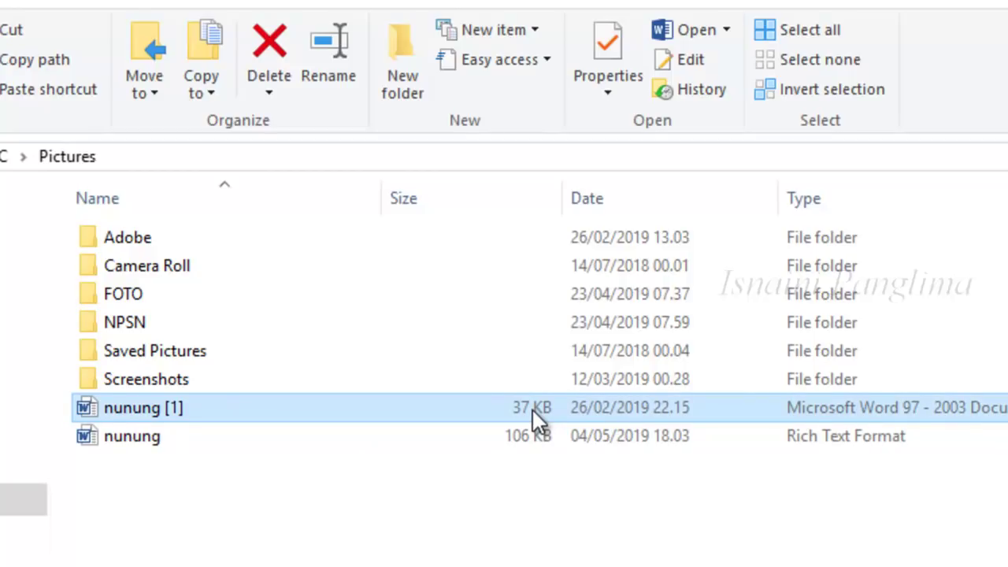
pyautogui.click(134, 442)
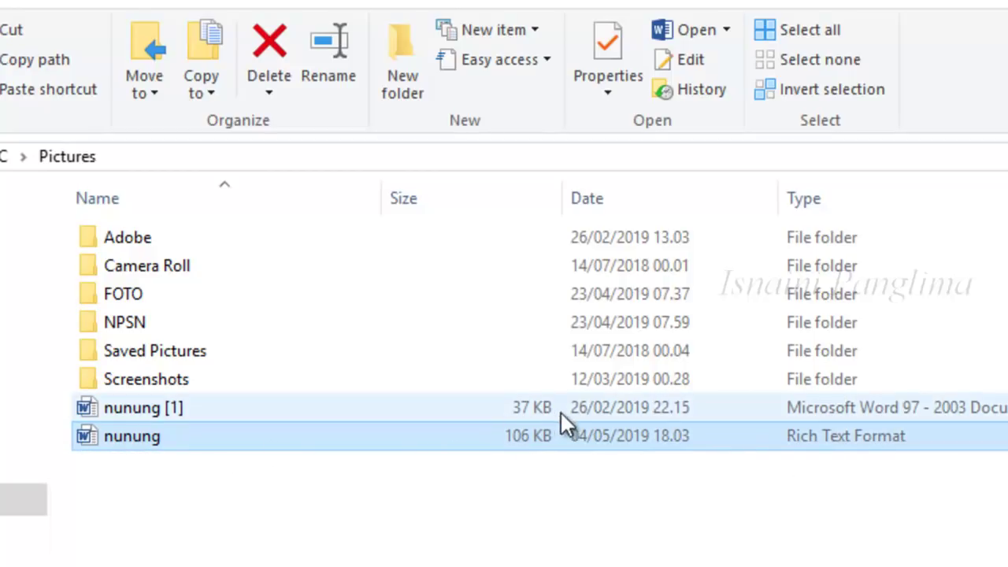
pyautogui.keyDown('ctrl'); pyautogui.click(507, 445); pyautogui.keyUp('ctrl')
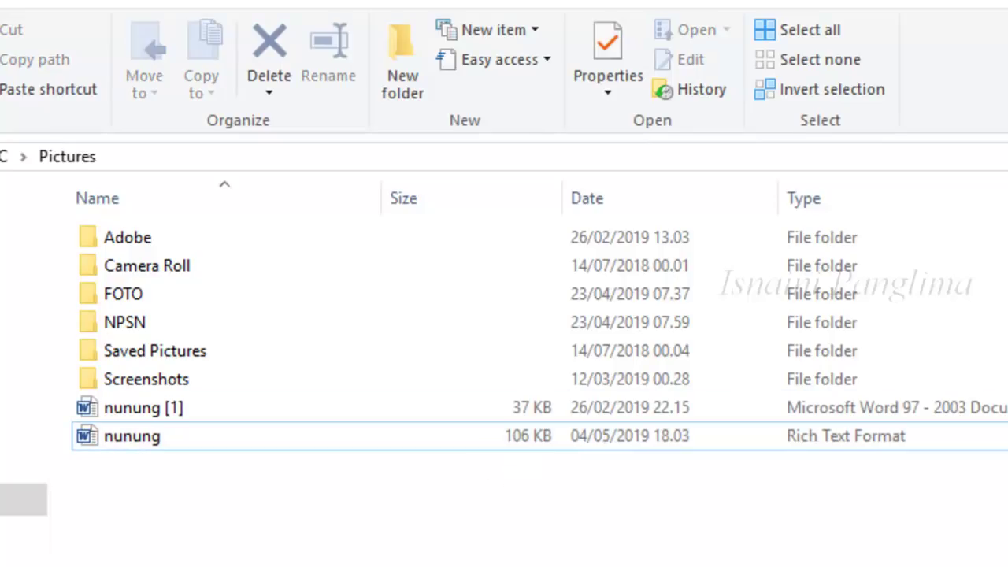